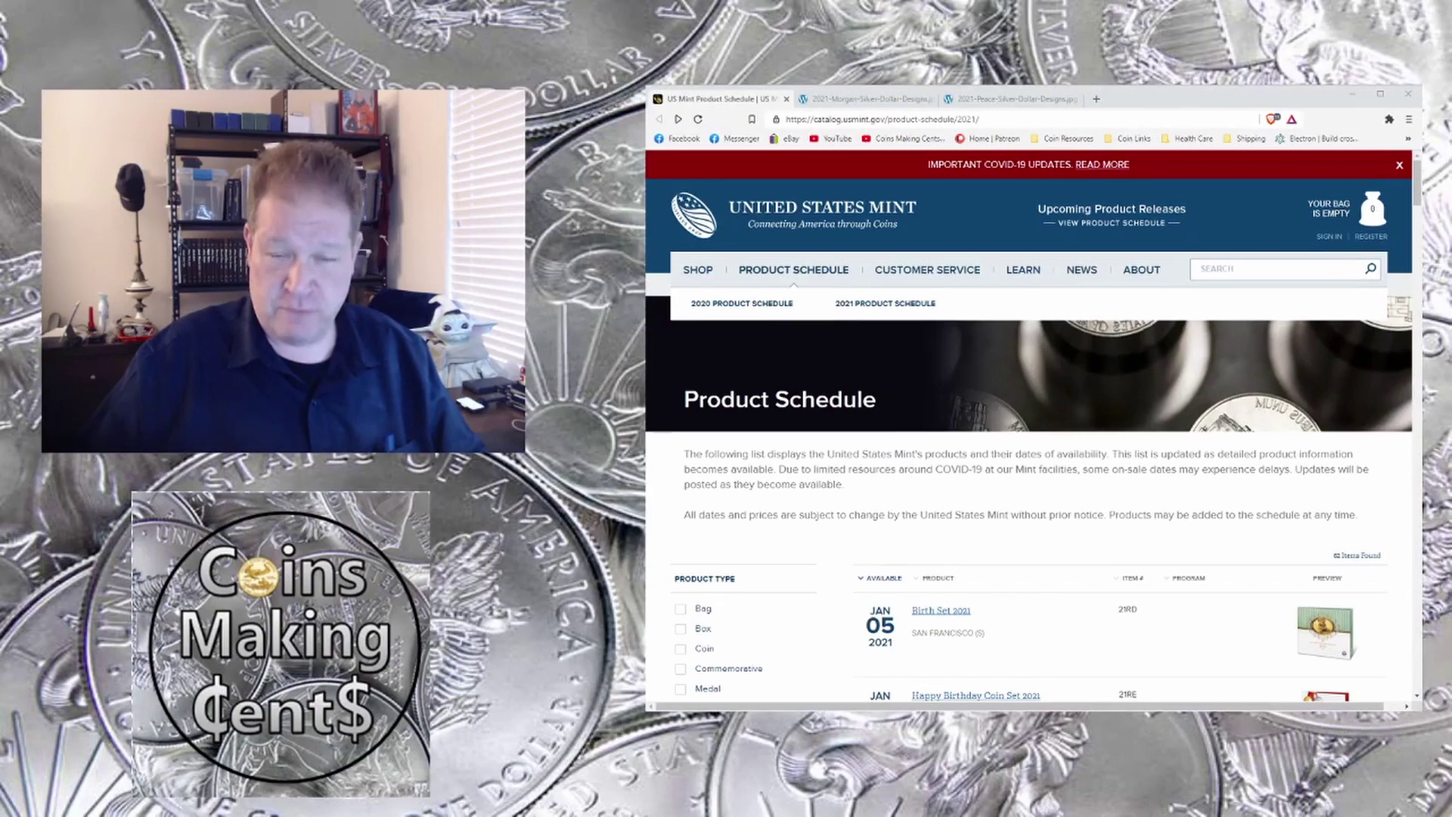
scroll(1033, 455, "down", 2)
scroll(1032, 432, "down", 2)
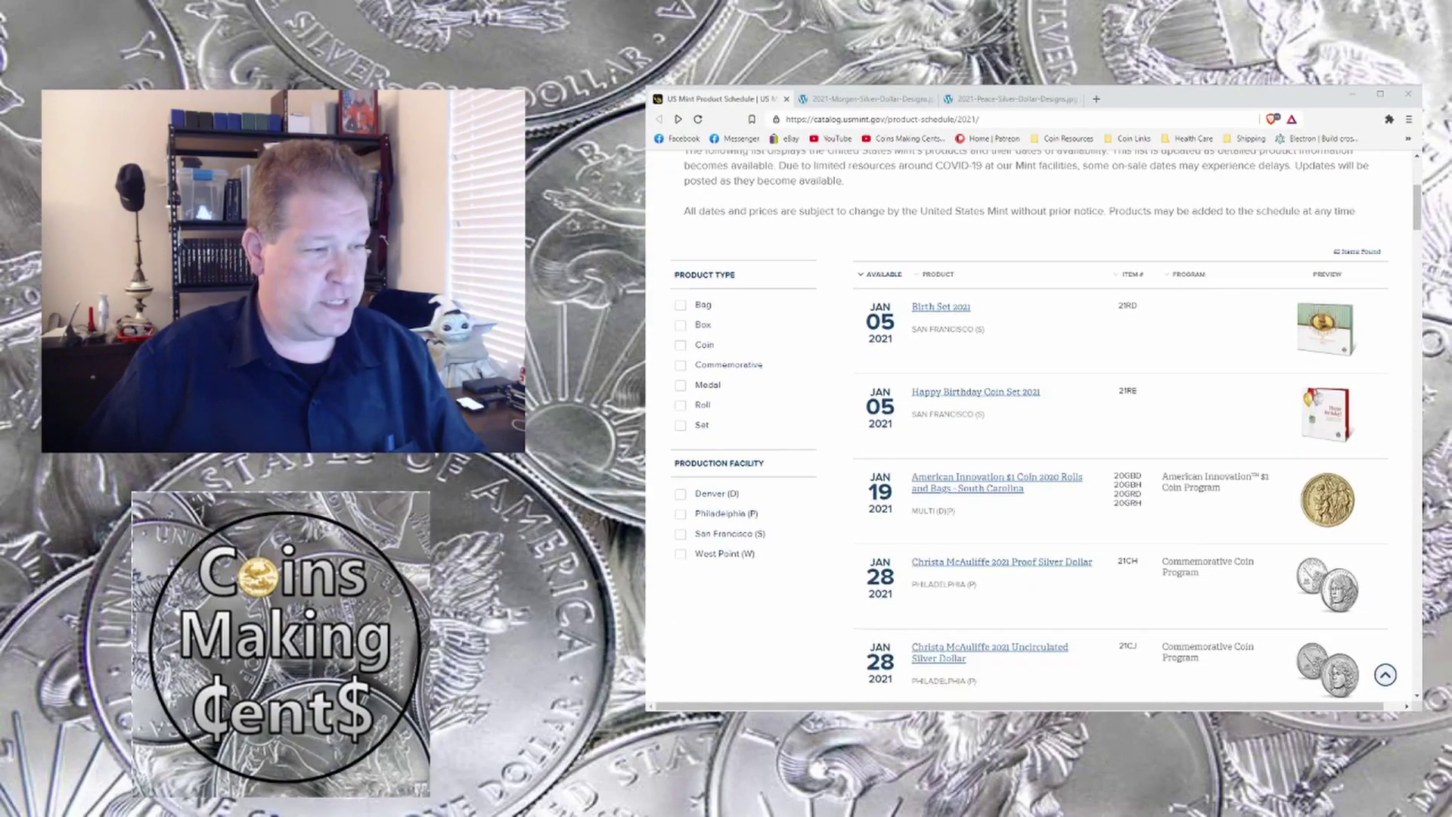
scroll(1033, 432, "down", 3)
scroll(1033, 431, "down", 2)
scroll(1033, 432, "down", 1)
scroll(1033, 431, "down", 3)
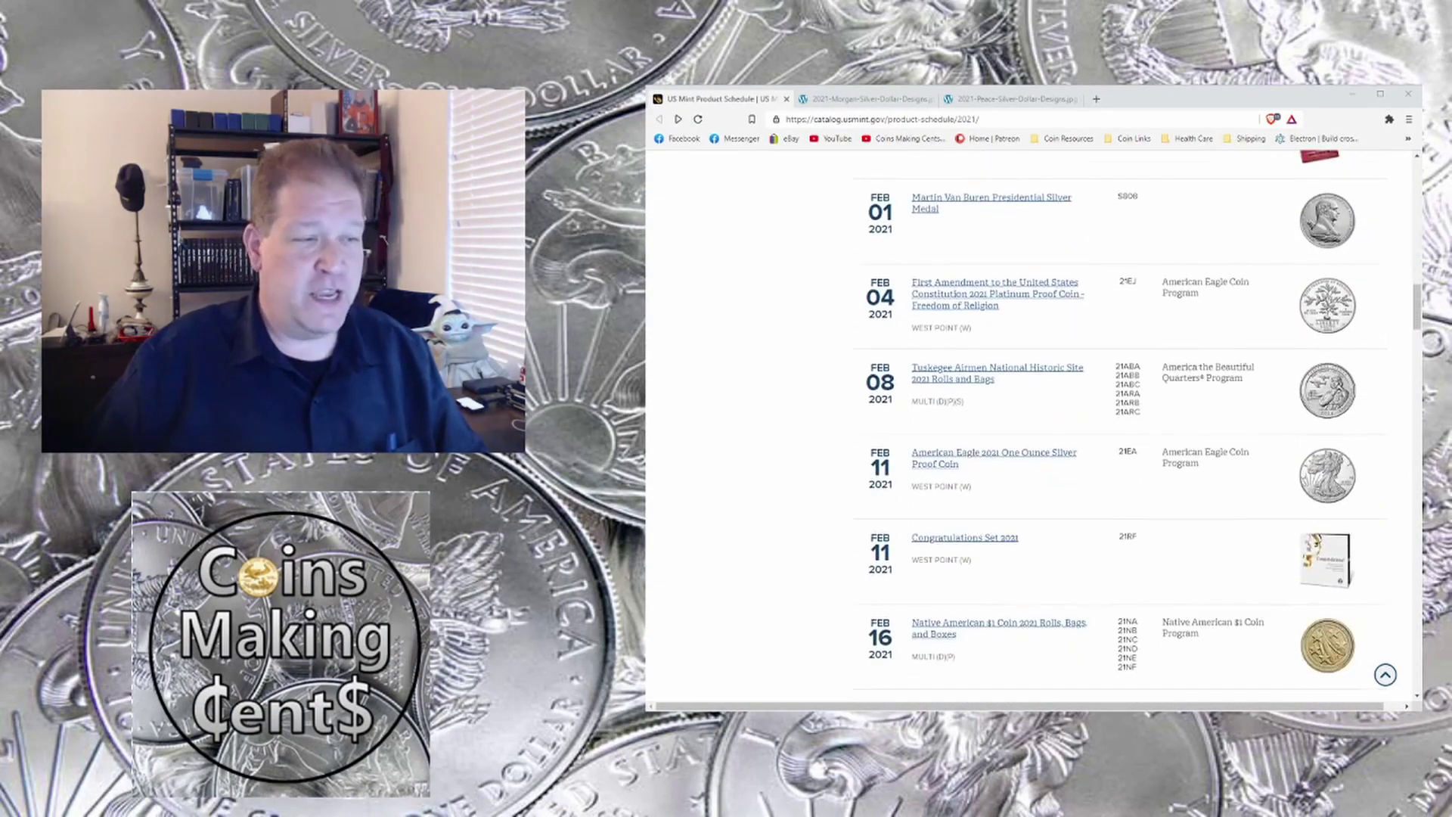
scroll(1033, 431, "down", 3)
scroll(1032, 431, "down", 3)
scroll(1033, 431, "down", 4)
scroll(1033, 431, "down", 5)
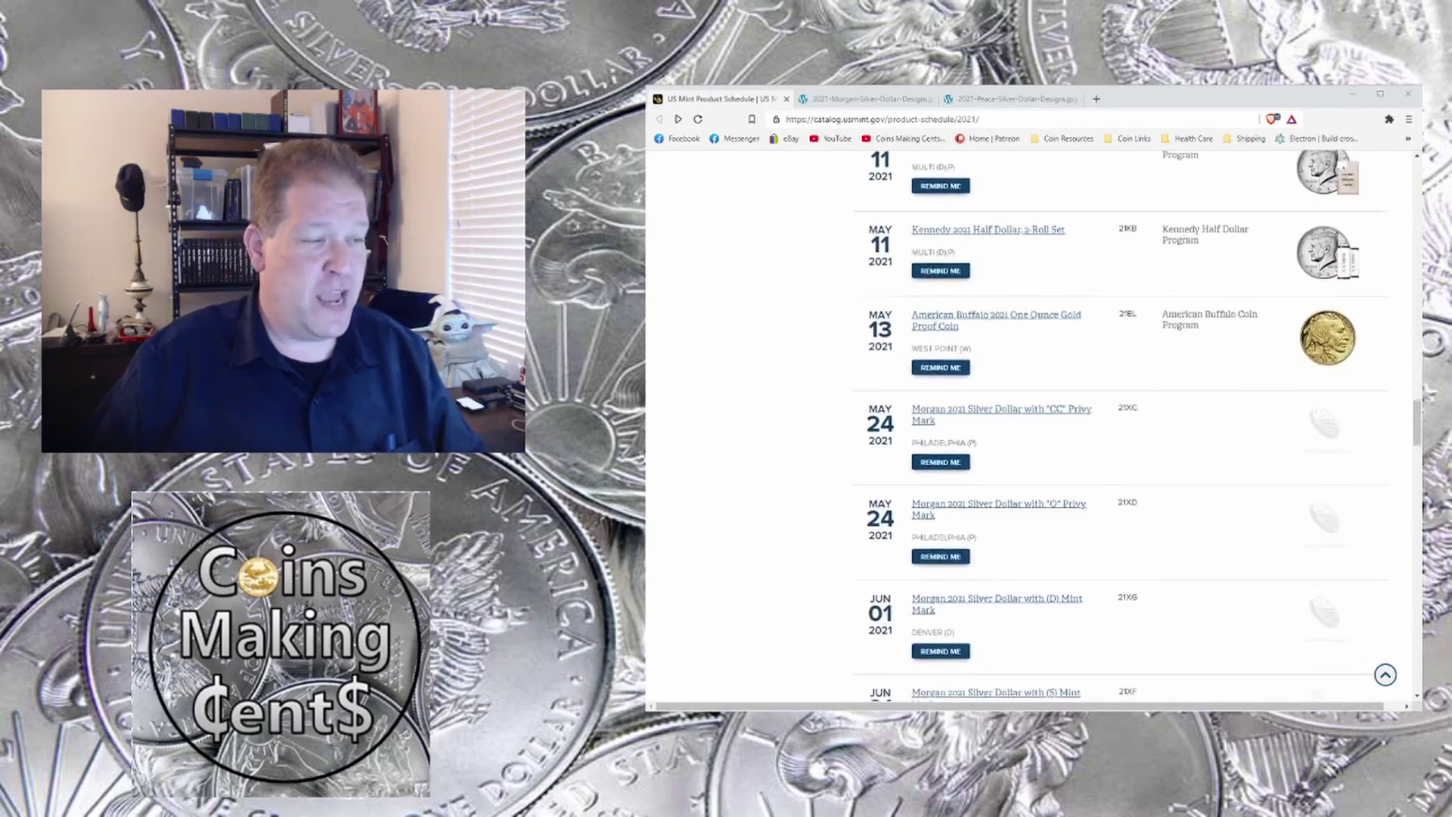
scroll(1033, 431, "down", 1)
scroll(1033, 431, "down", 1)
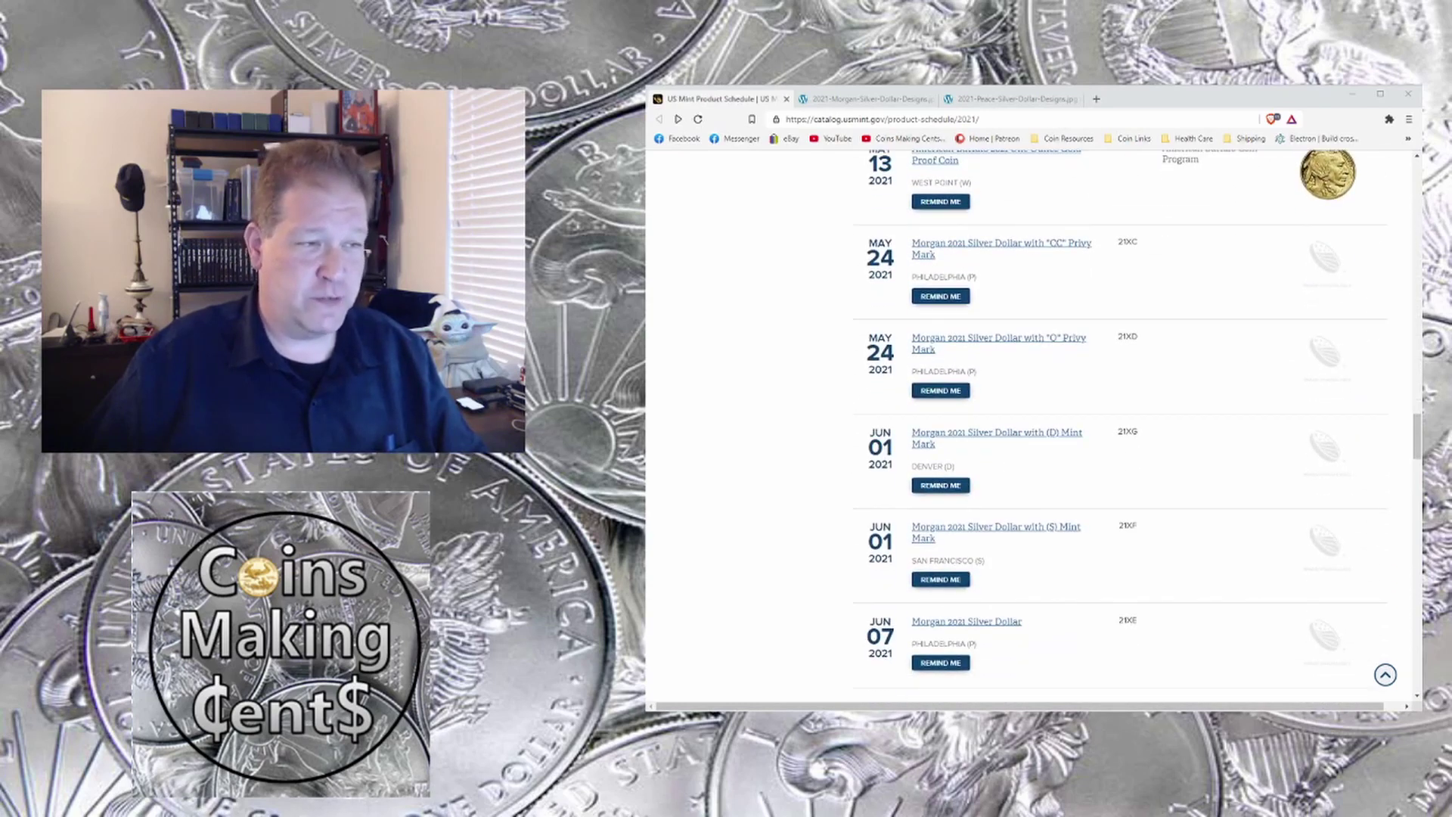
scroll(1032, 431, "down", 1)
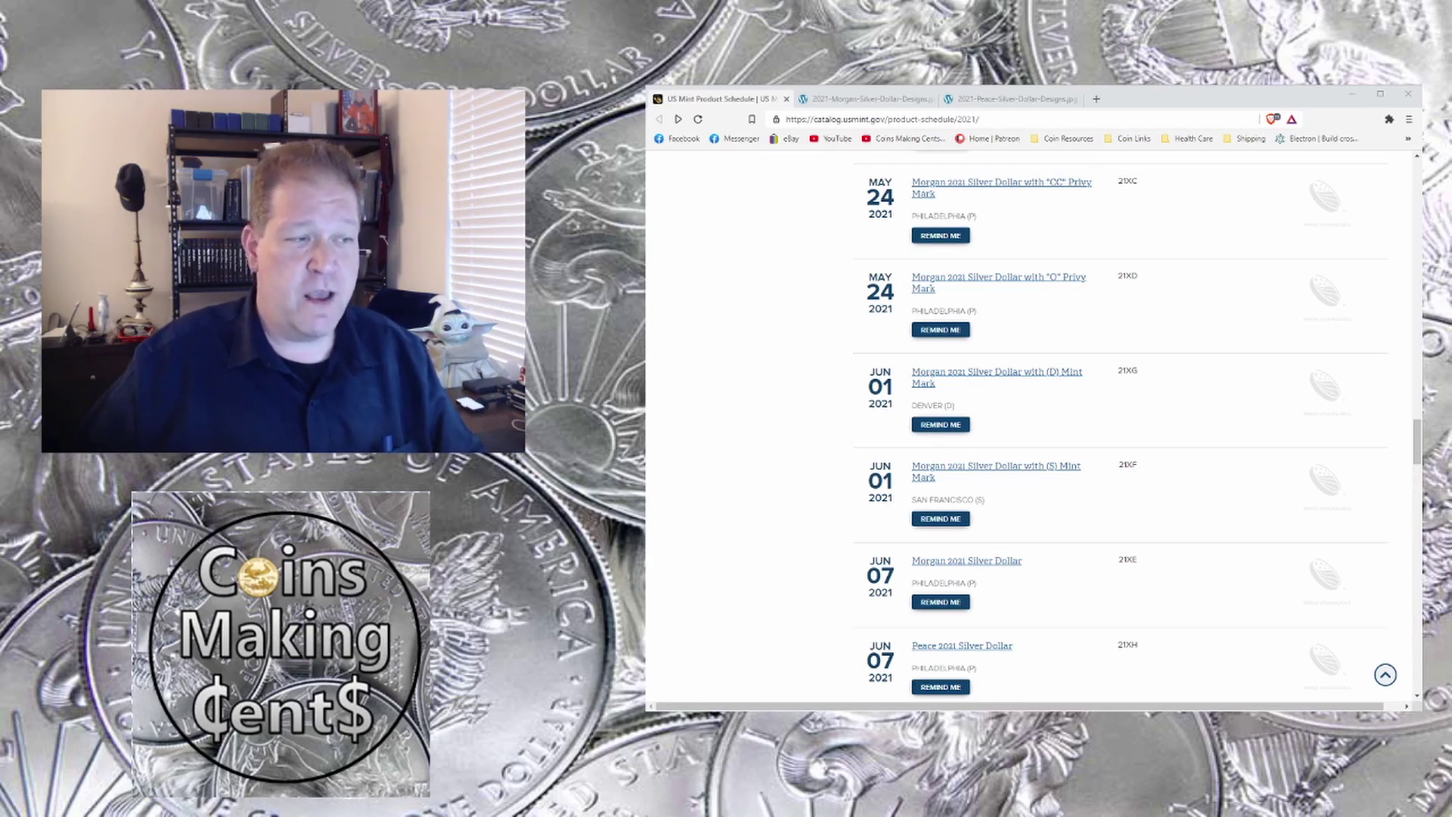
scroll(1122, 426, "down", 2)
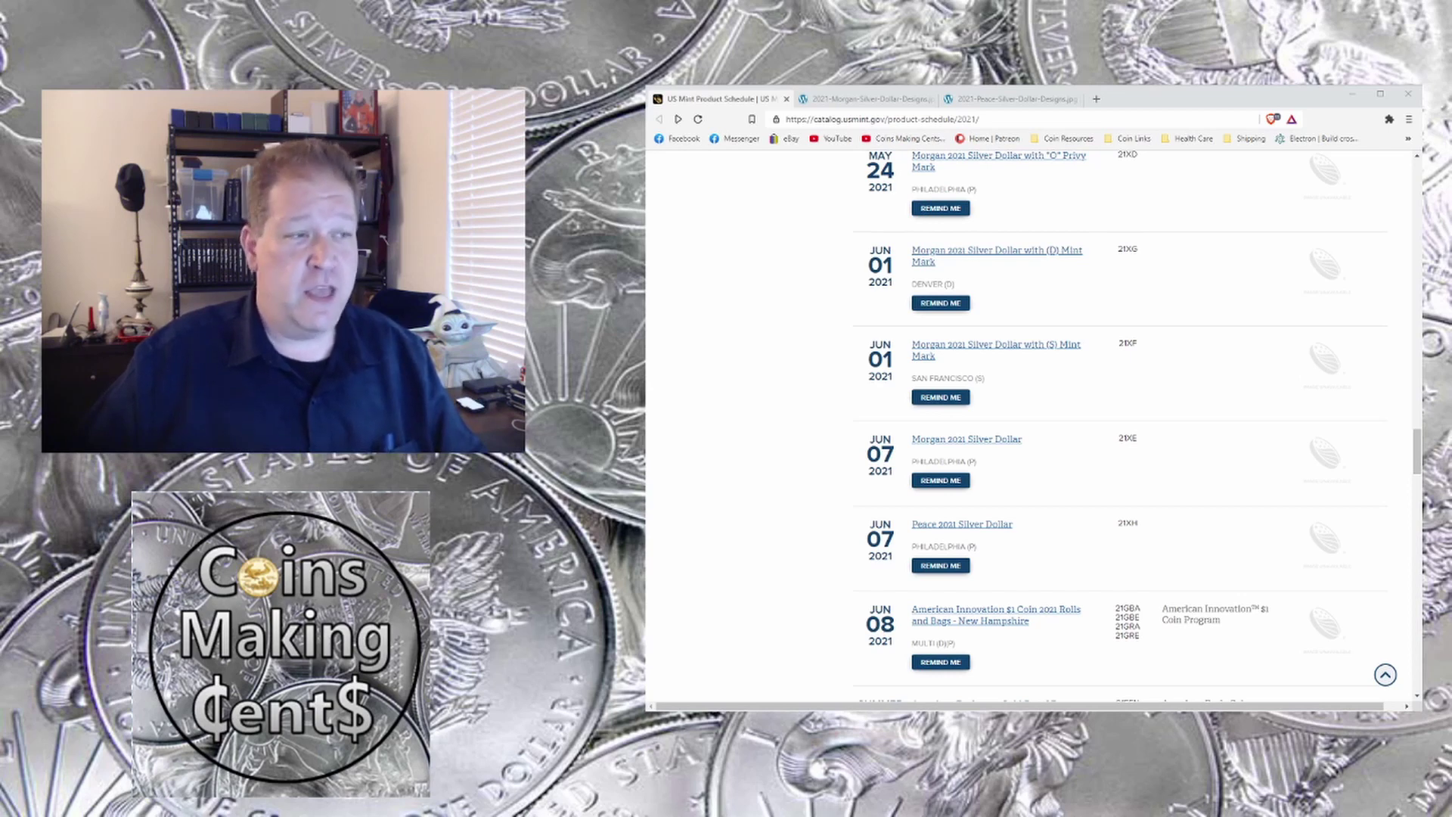
scroll(1033, 431, "up", 1)
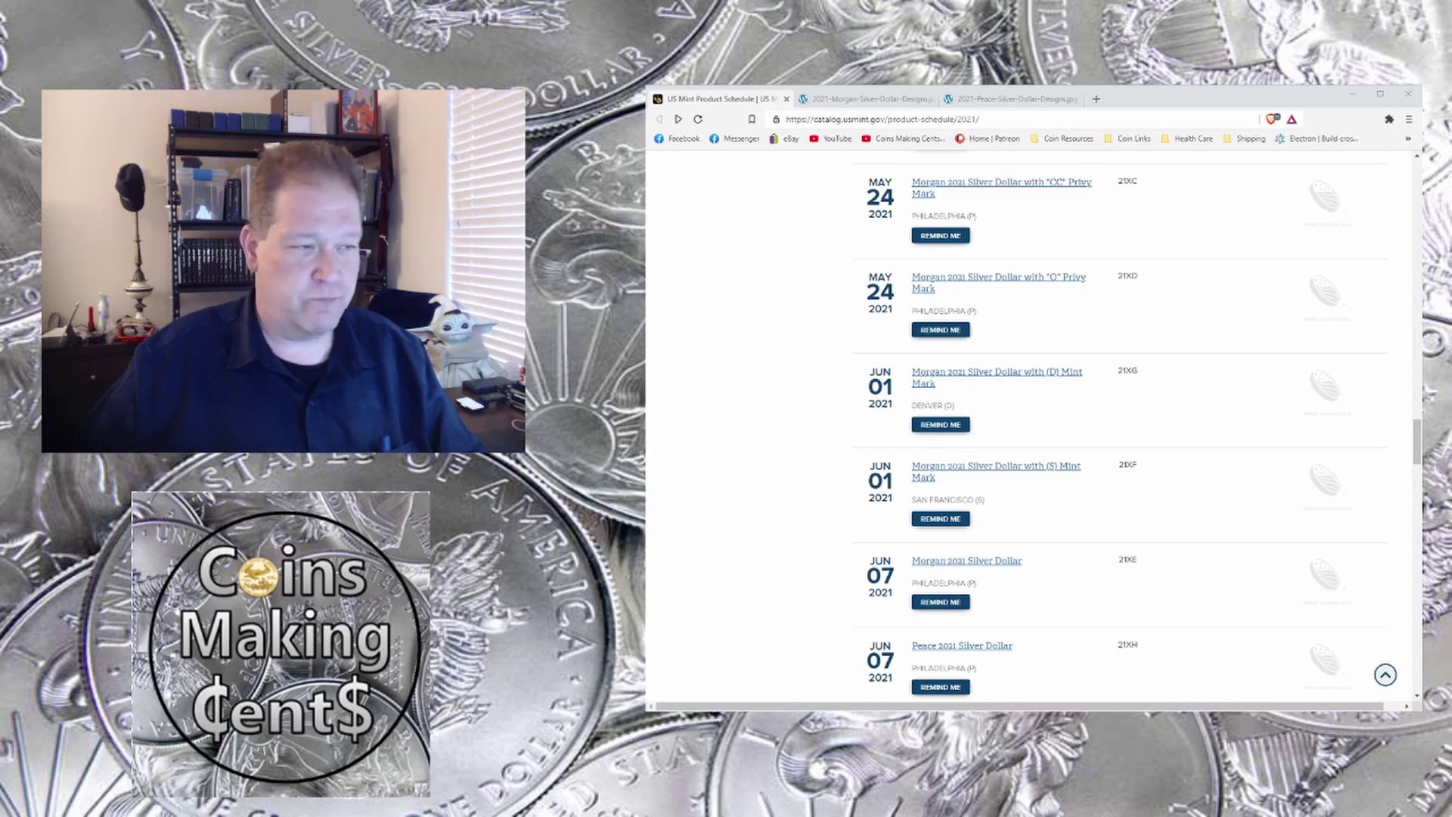
scroll(1033, 431, "down", 1)
scroll(1033, 432, "down", 1)
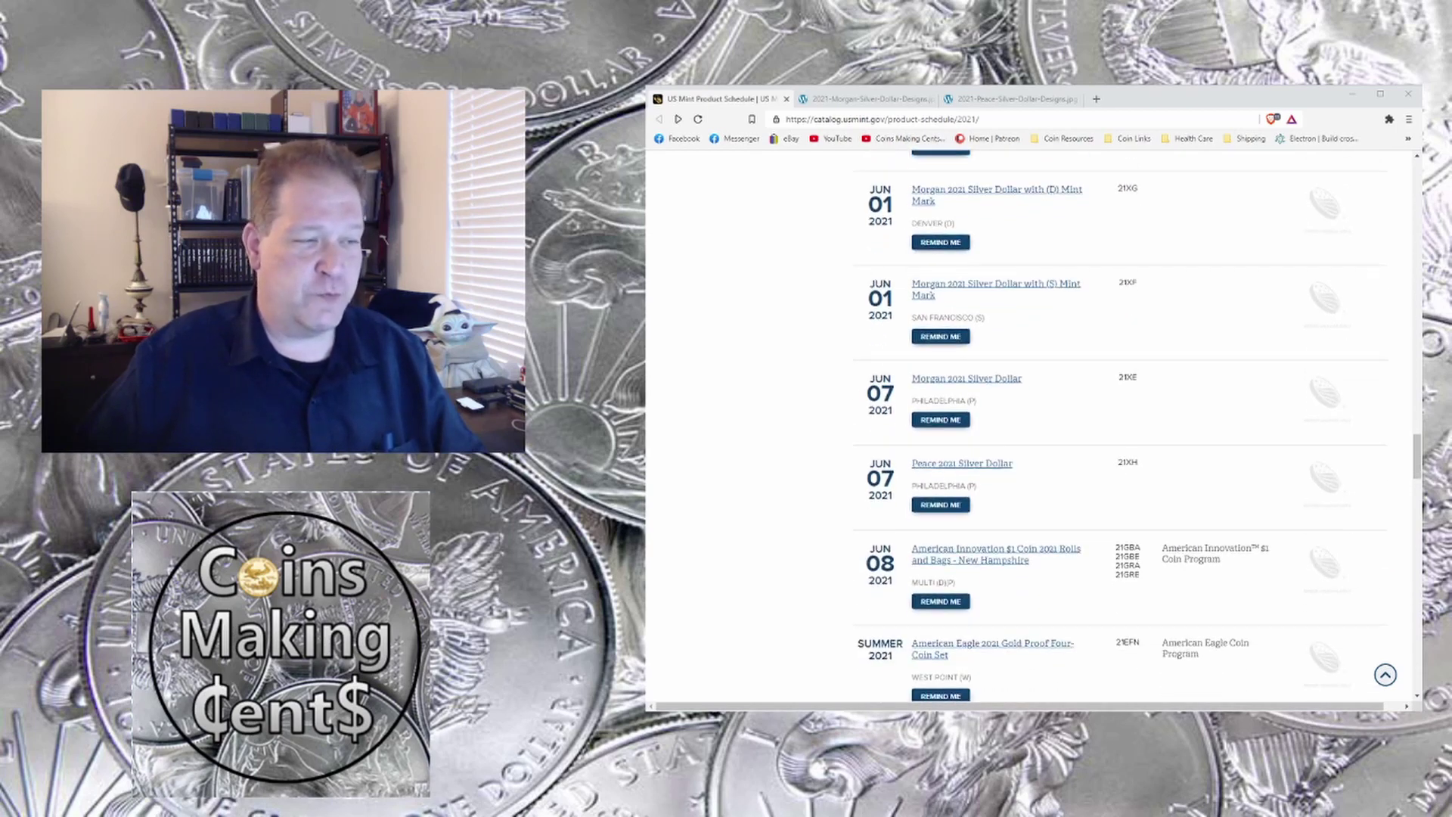
scroll(1032, 431, "down", 1)
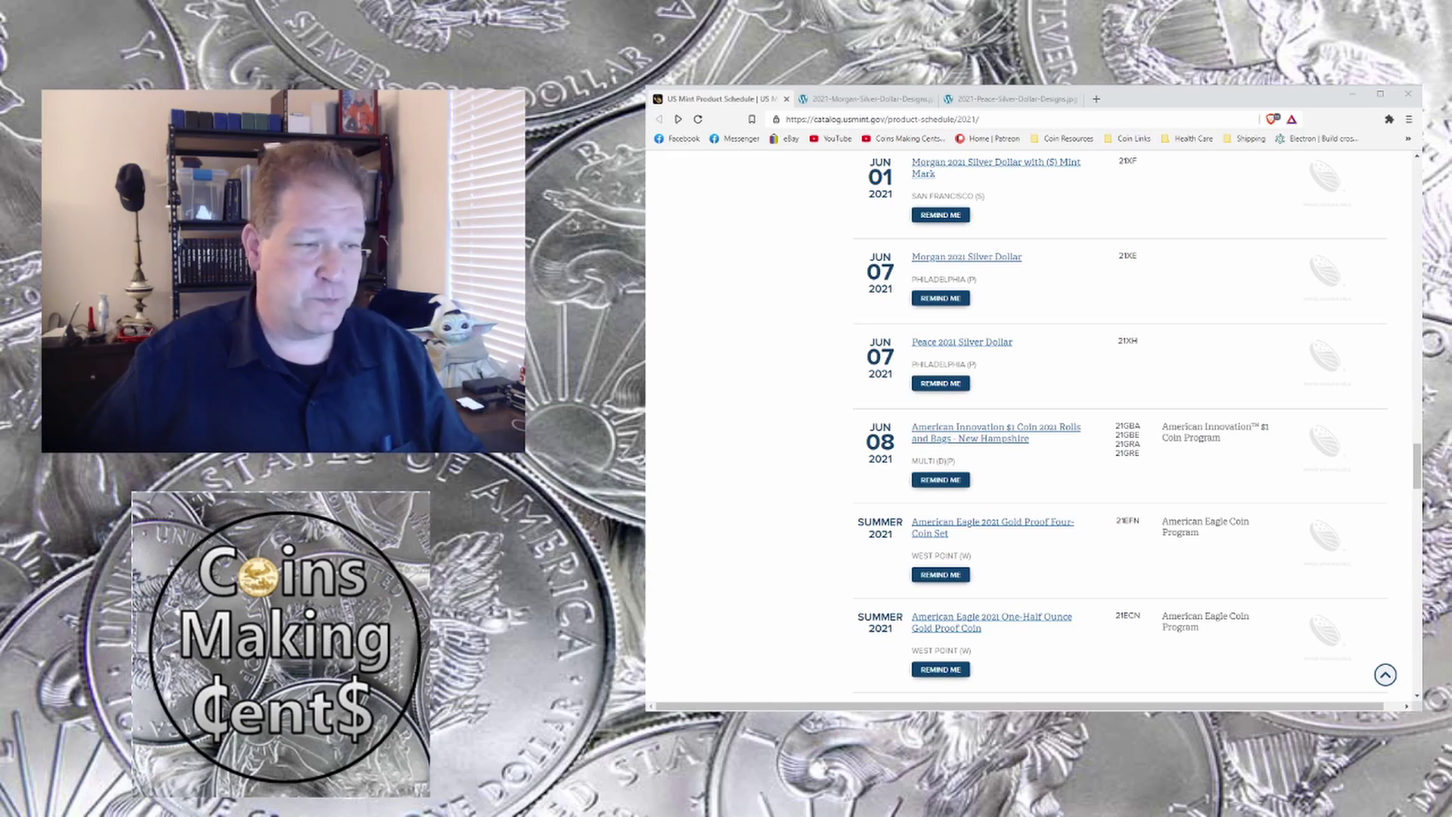
scroll(1022, 432, "up", 2)
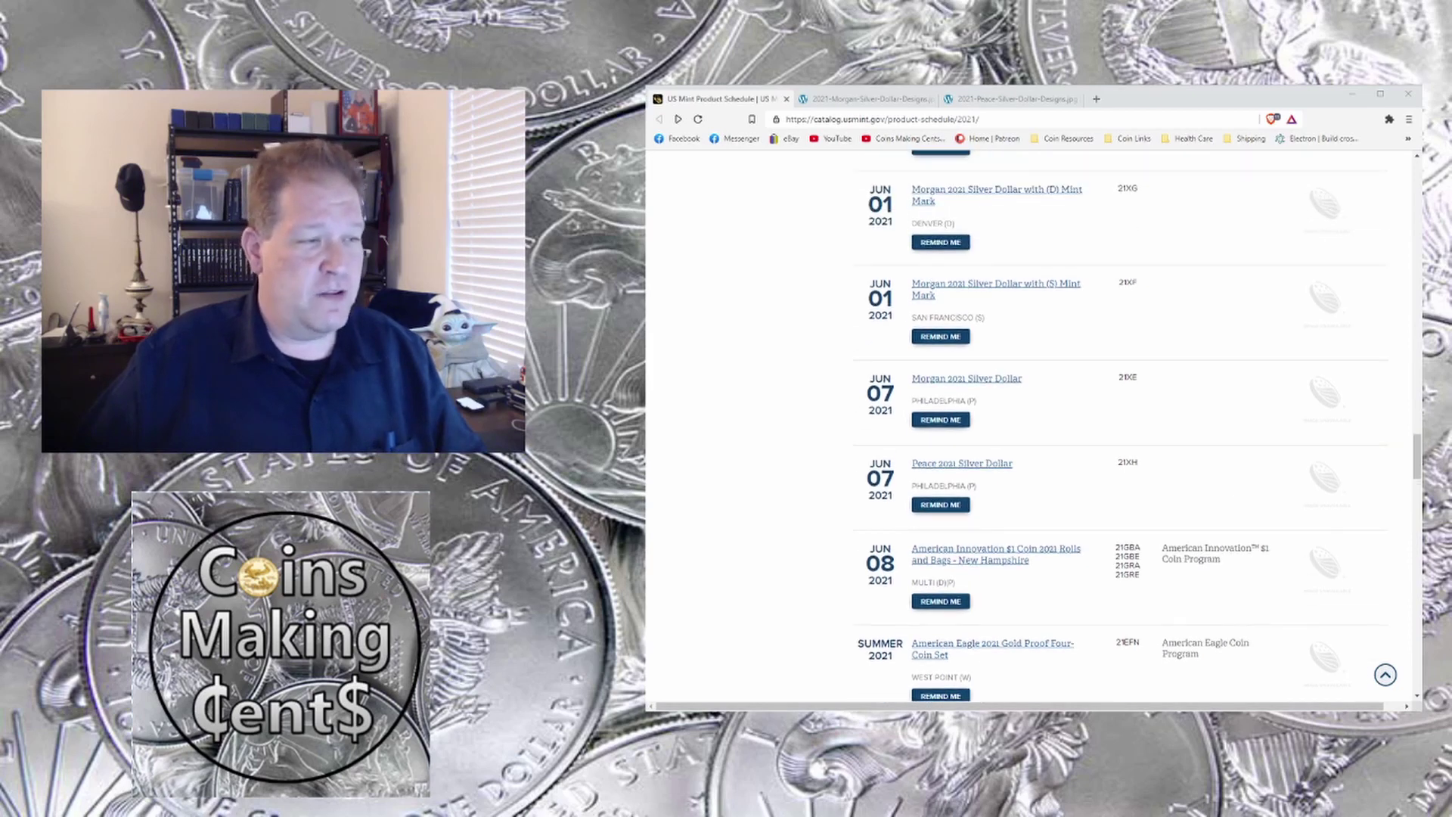
scroll(1022, 432, "up", 4)
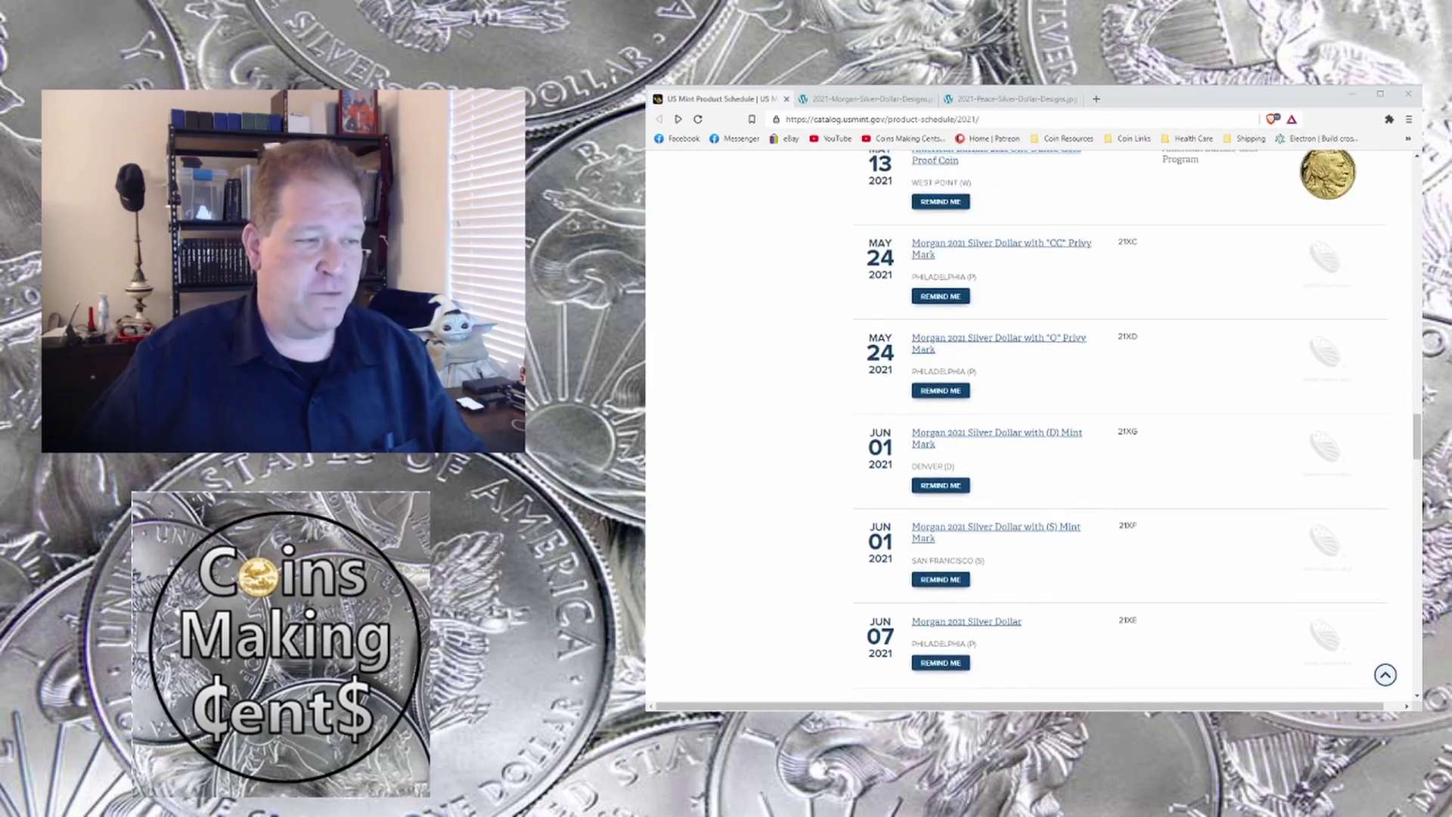
Open the Morgan 2021 Silver Dollar 'CC' Privy Mark product page, available May 24, 2021.
left_click(1002, 244)
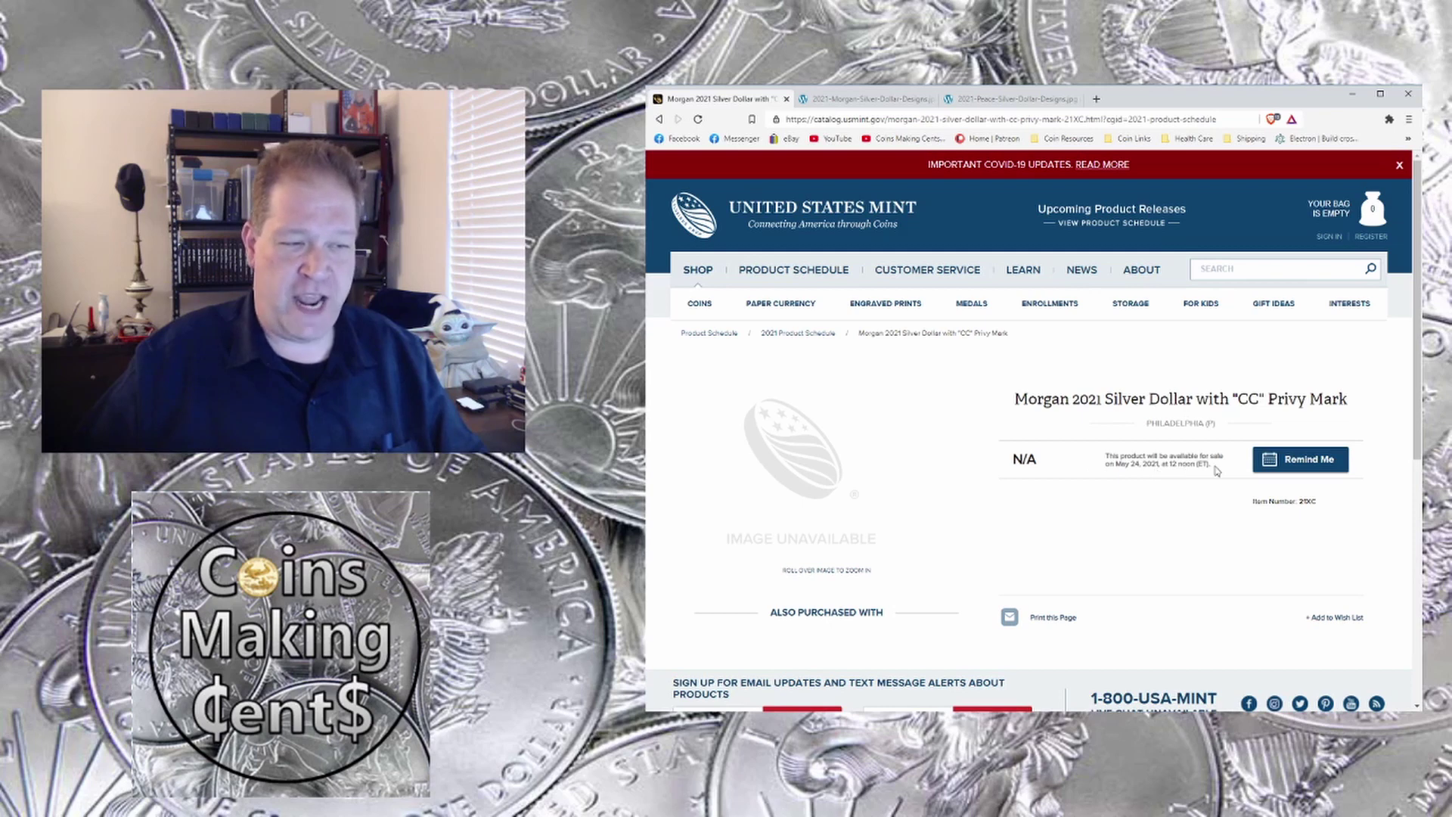
scroll(1216, 465, "down", 1)
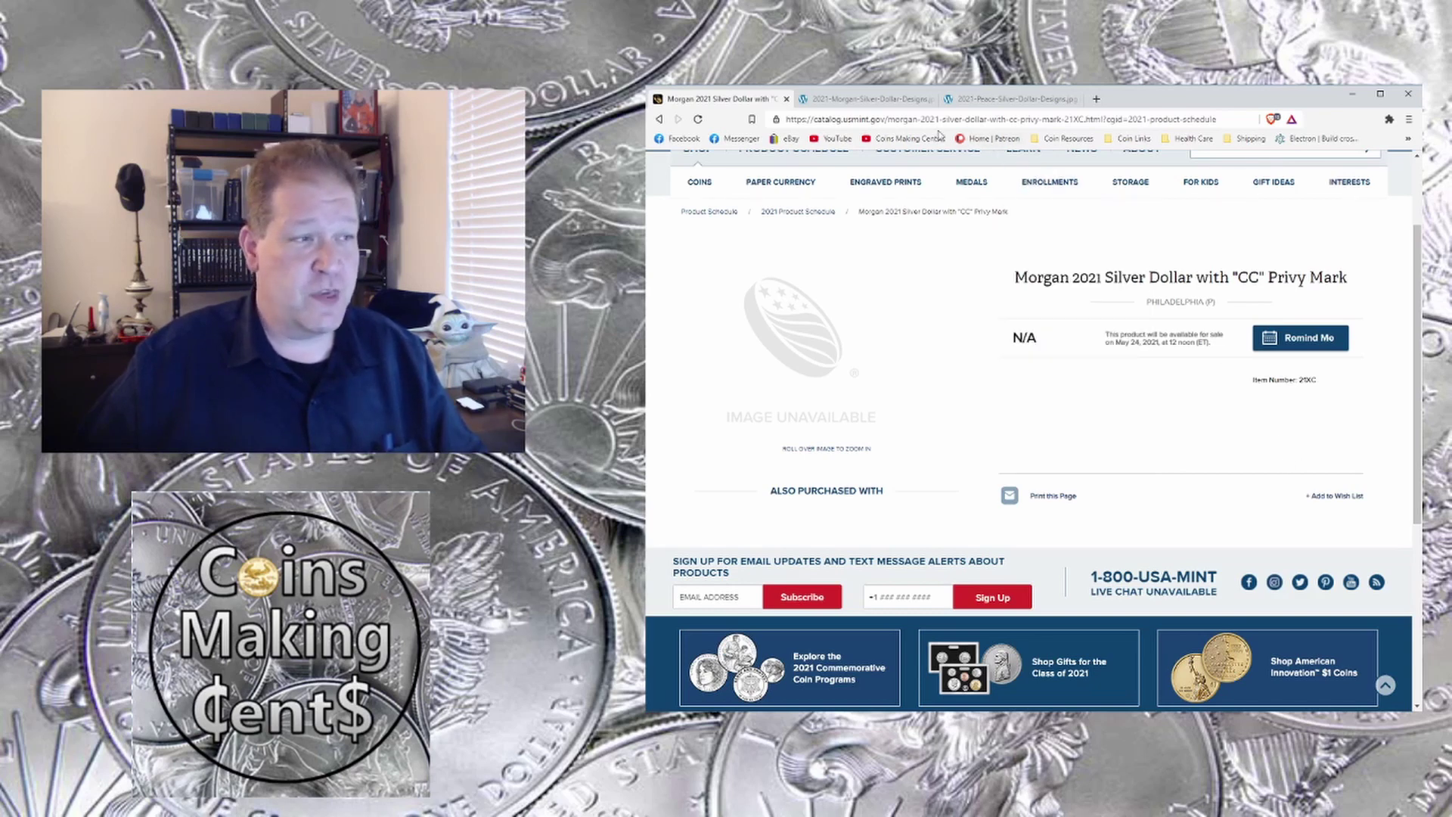
View the 2021 Morgan dollar design image, then the 2021 Peace dollar design image.
left_click(878, 100)
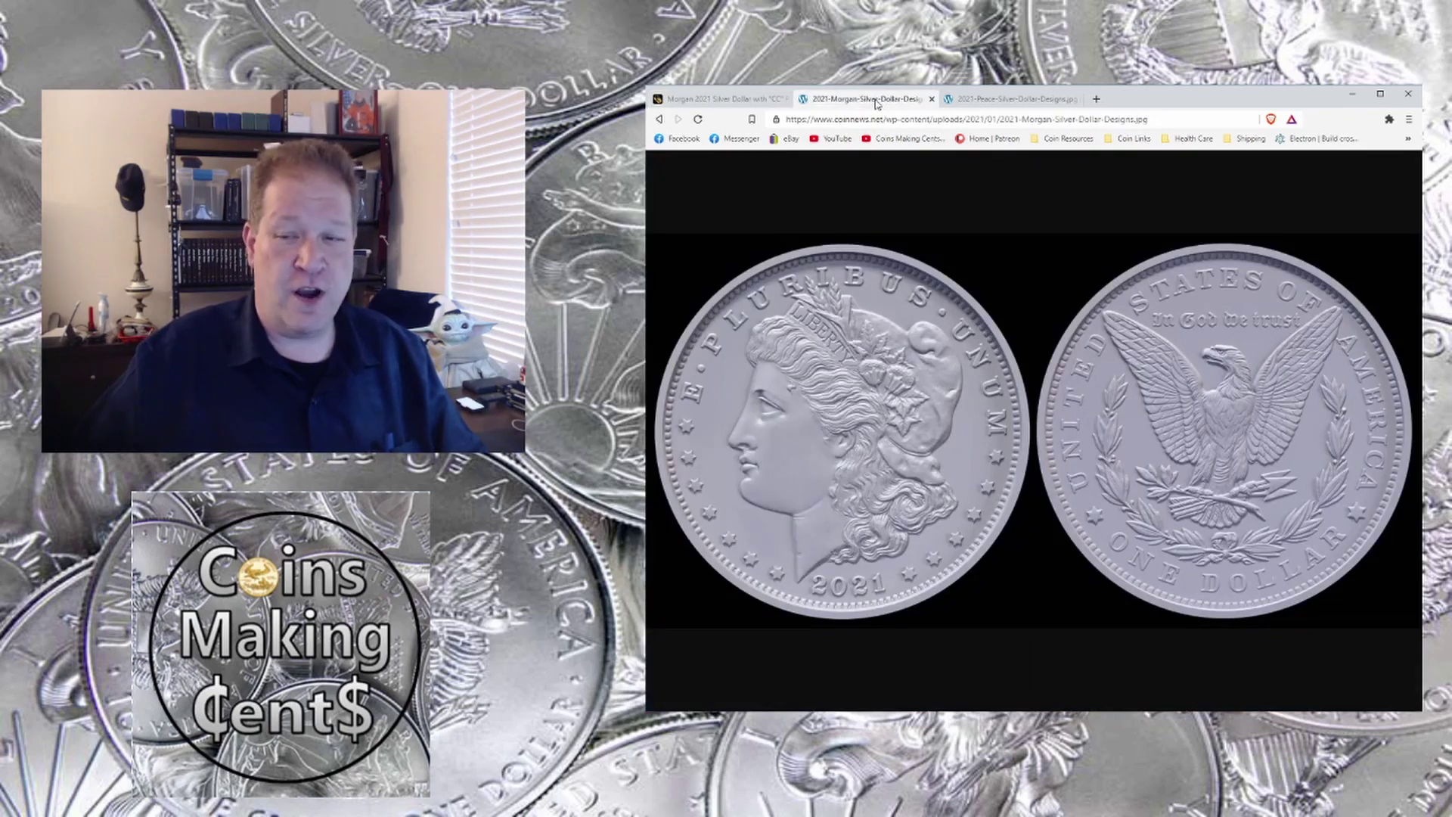
left_click(1034, 103)
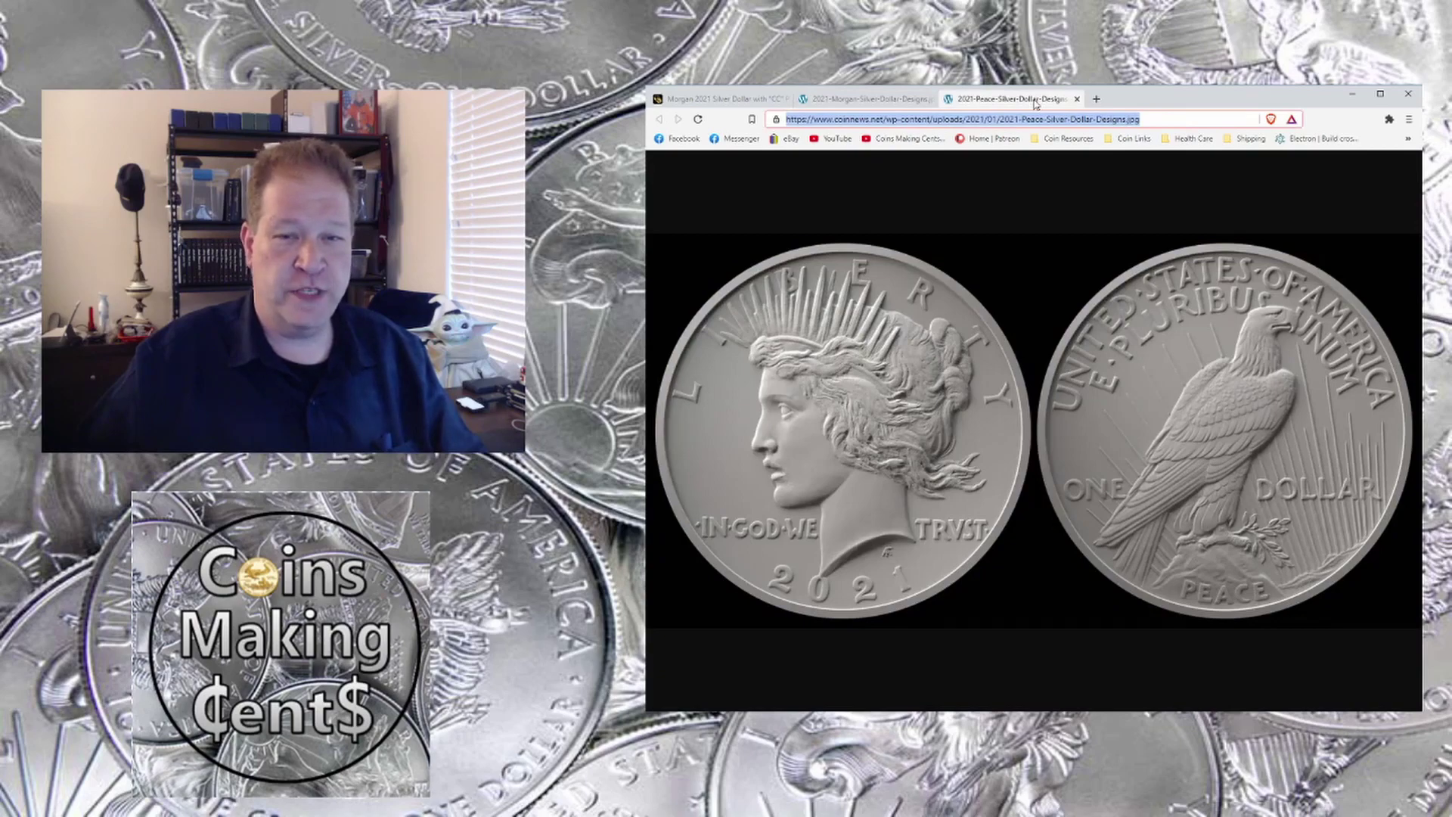